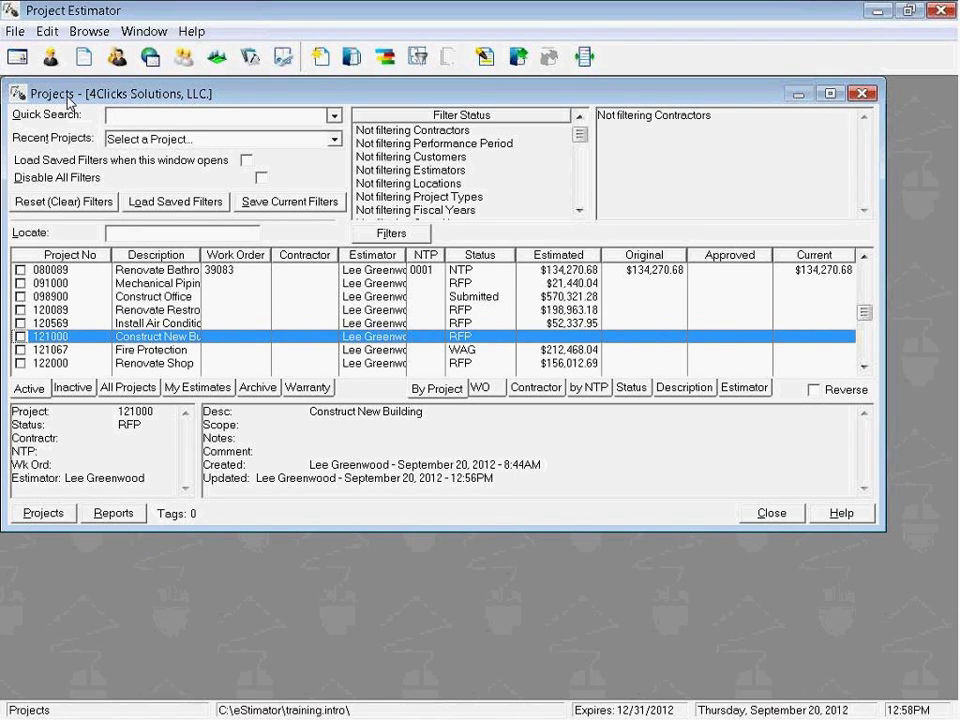
{"action": "left_click", "coordinate": [44, 513]}
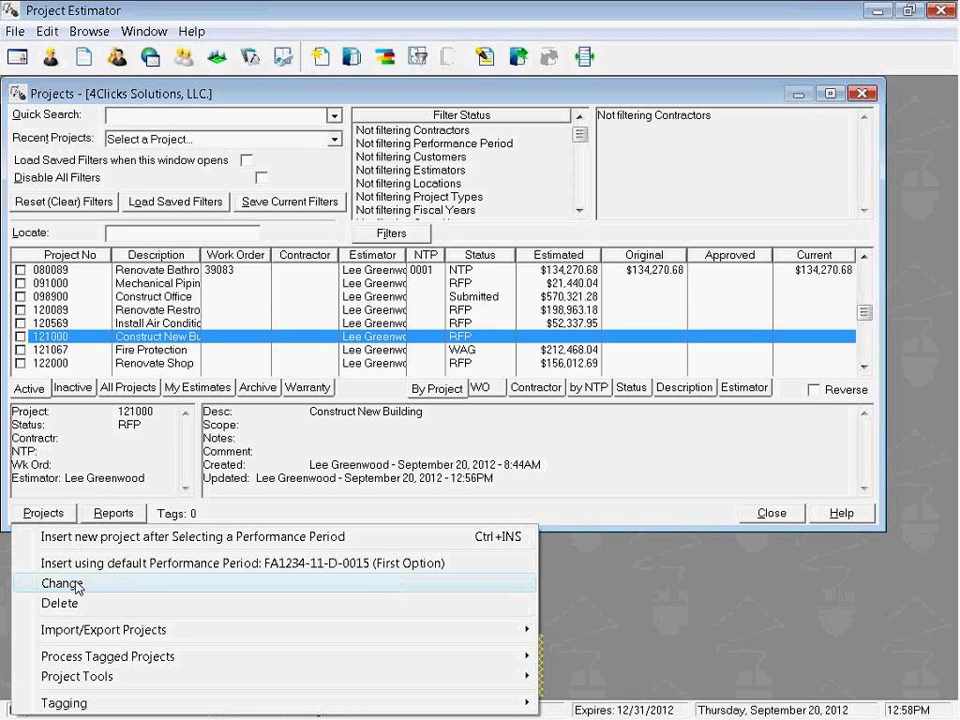
{"action": "left_click", "coordinate": [295, 345]}
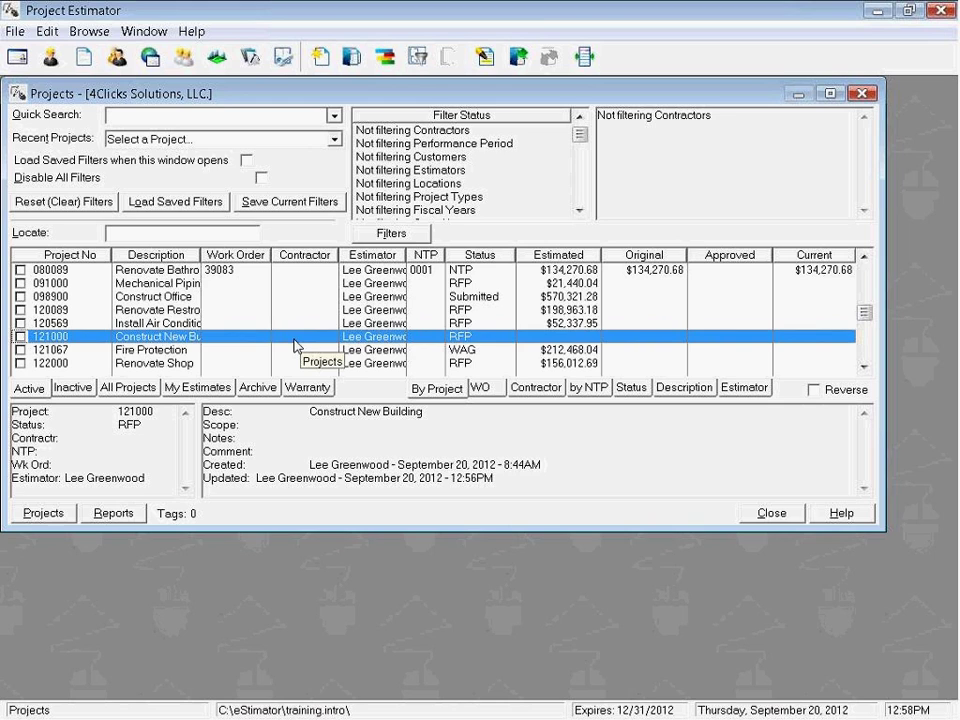
{"action": "right_click", "coordinate": [295, 345]}
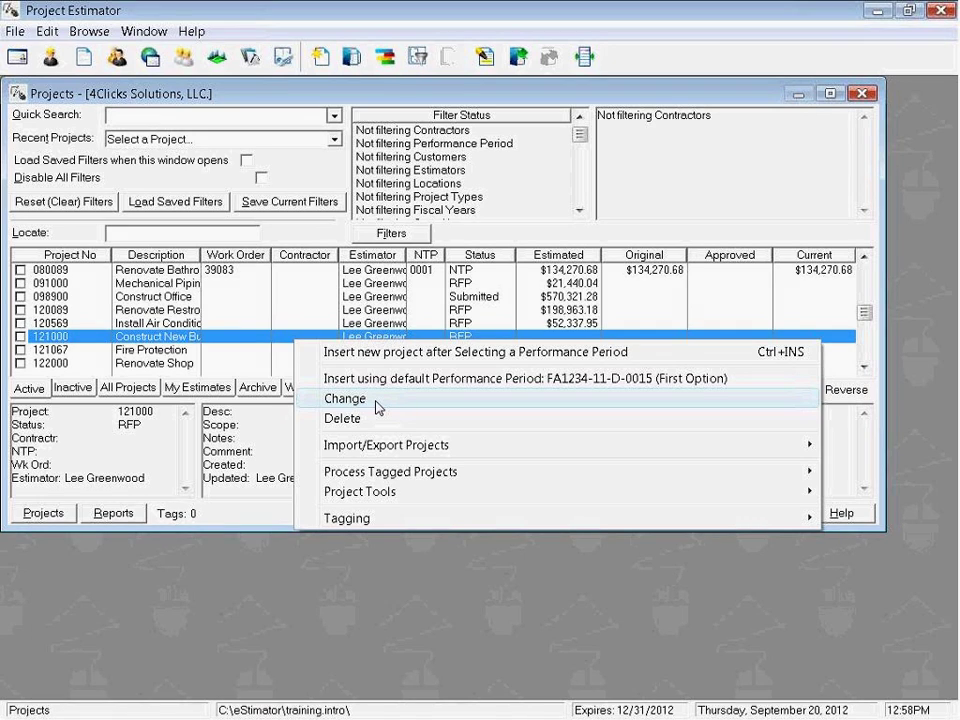
{"action": "left_click", "coordinate": [240, 342]}
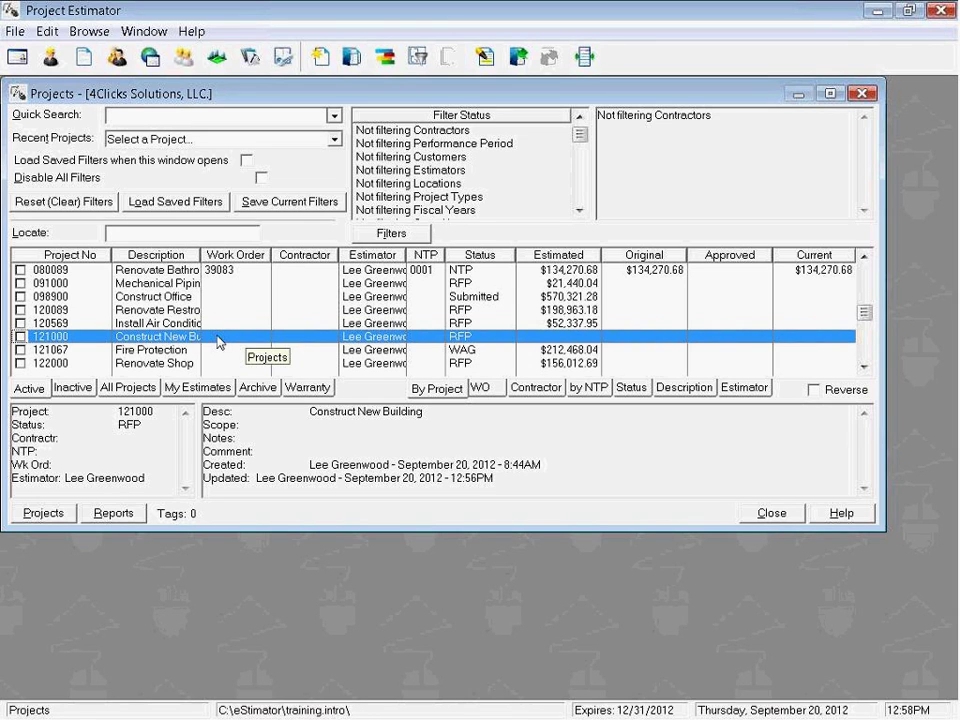
{"action": "key", "text": "Up"}
{"action": "key", "text": "Up"}
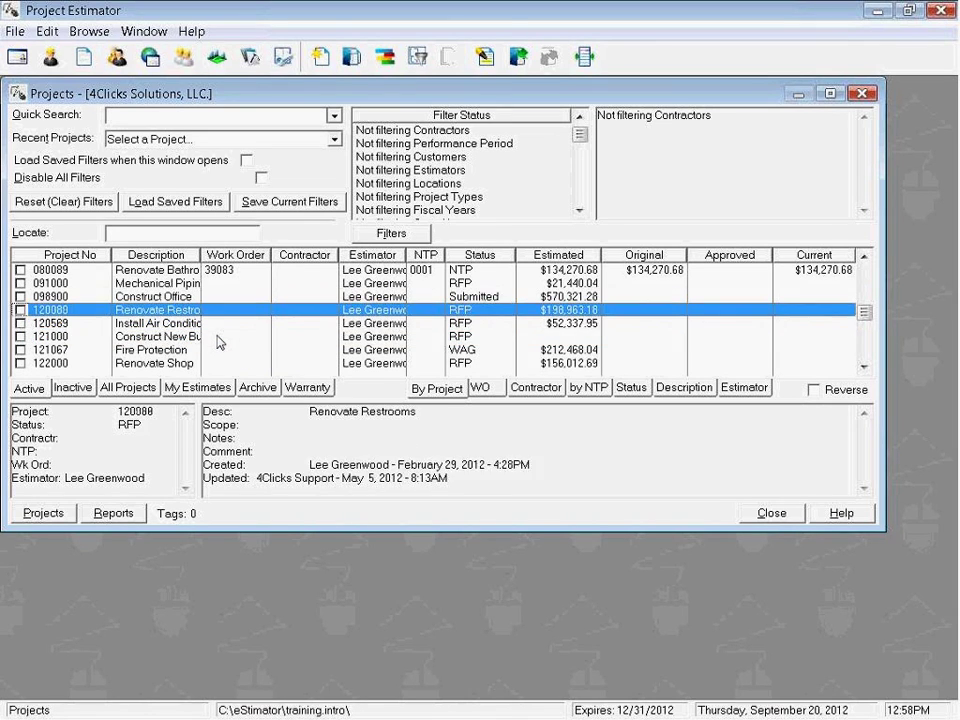
{"action": "key", "text": "Down"}
{"action": "key", "text": "Down"}
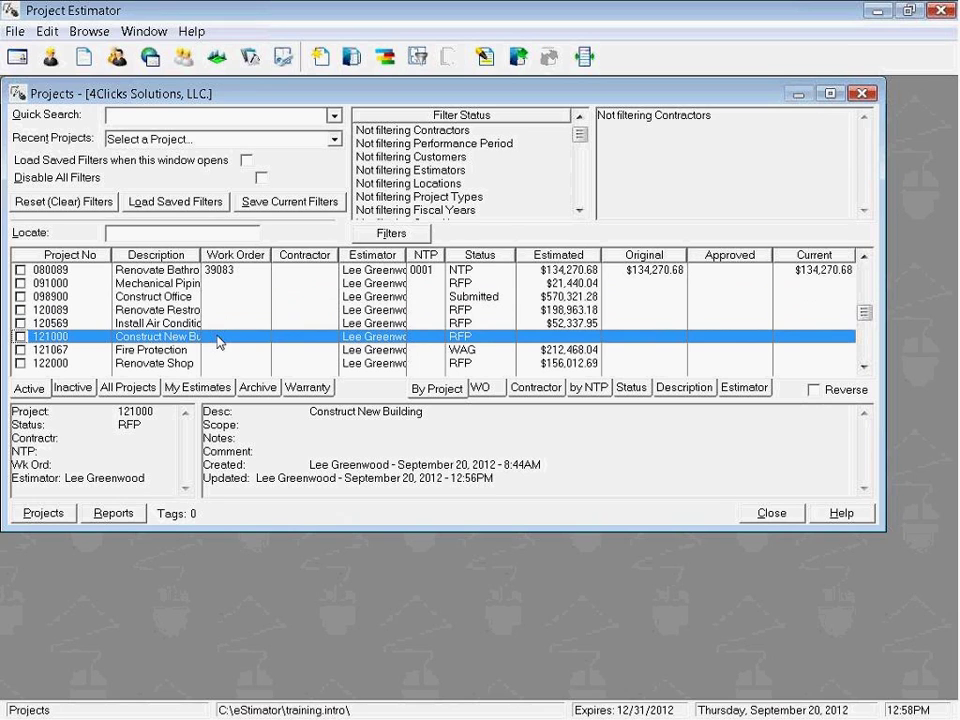
Step: Open project 121000, Construct New Building, for updating and show its list of estimates
{"action": "double_click", "coordinate": [218, 338]}
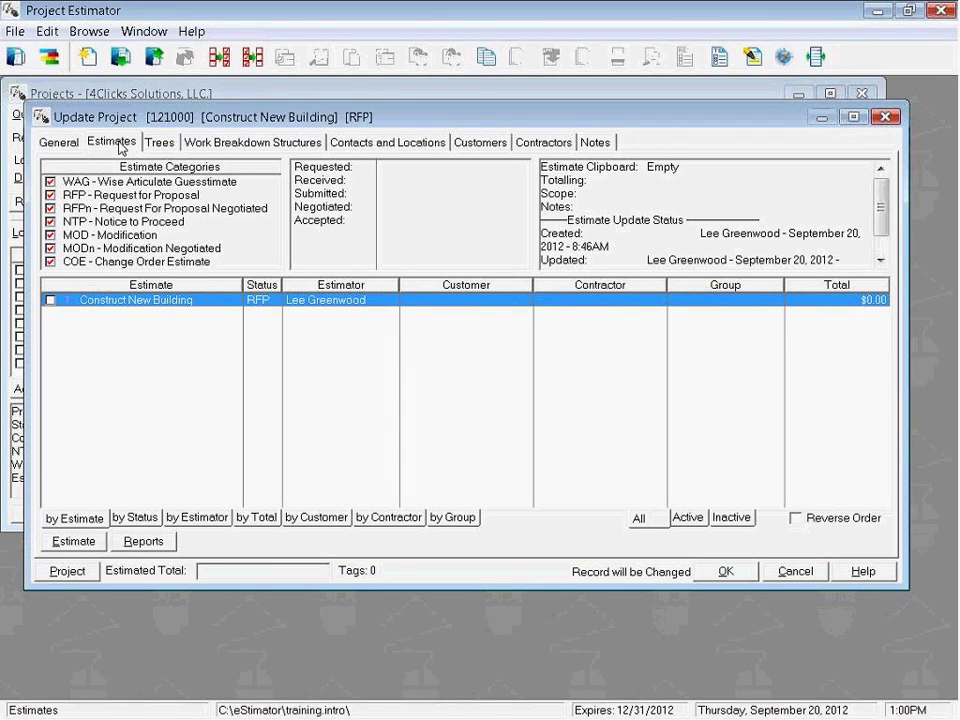
{"action": "left_click", "coordinate": [74, 541]}
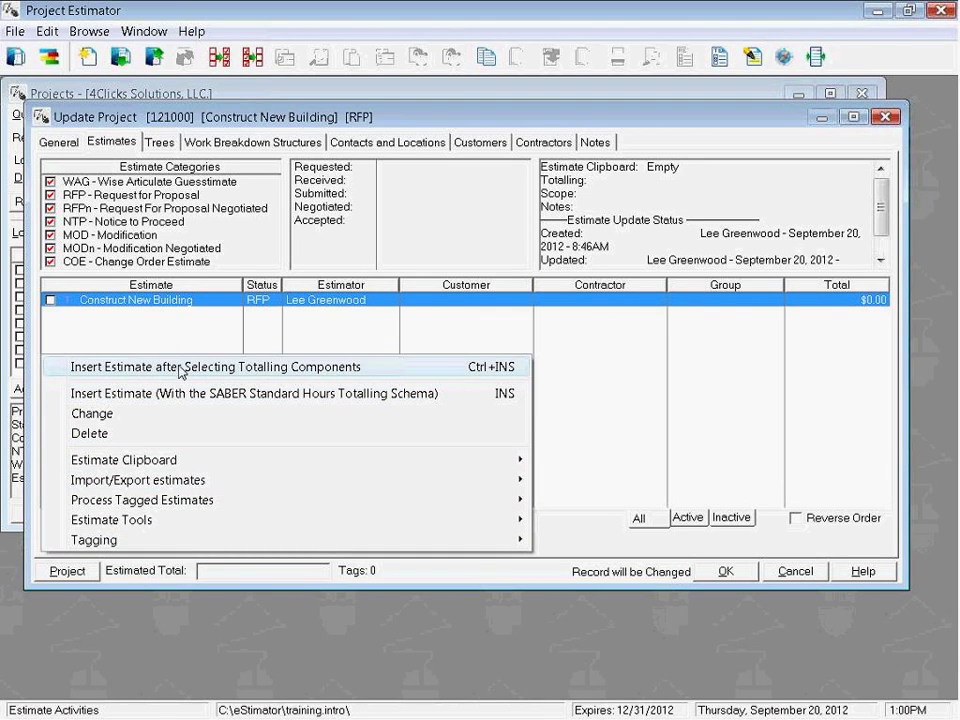
{"action": "left_click", "coordinate": [435, 324]}
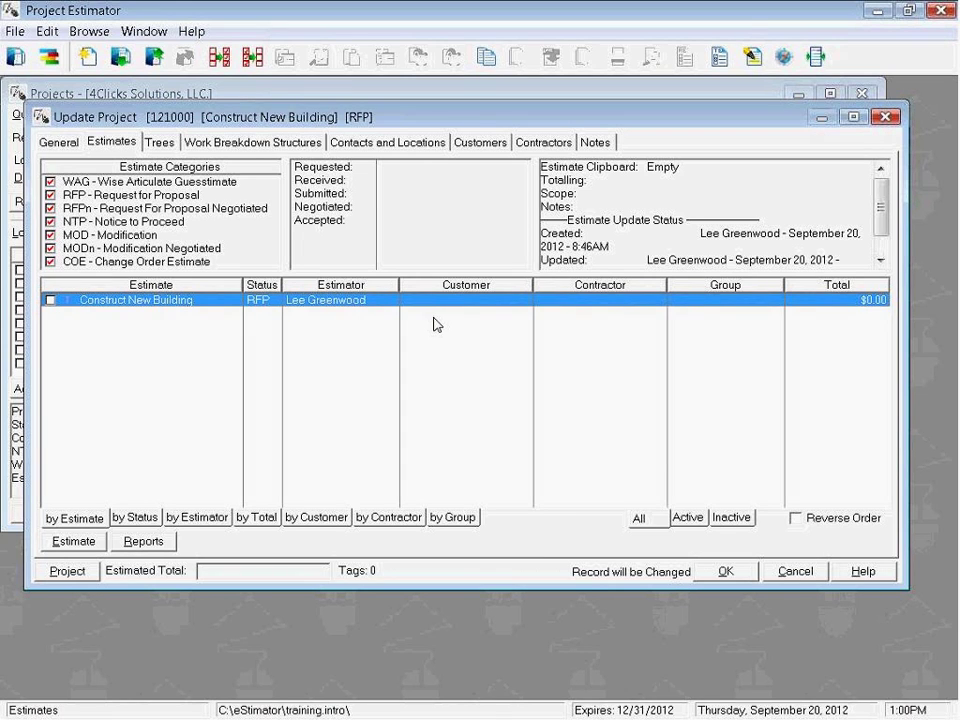
Step: Insert a new estimate in the project, choosing SABER Nonstandard Hours as its totalling schema
{"action": "right_click", "coordinate": [435, 324]}
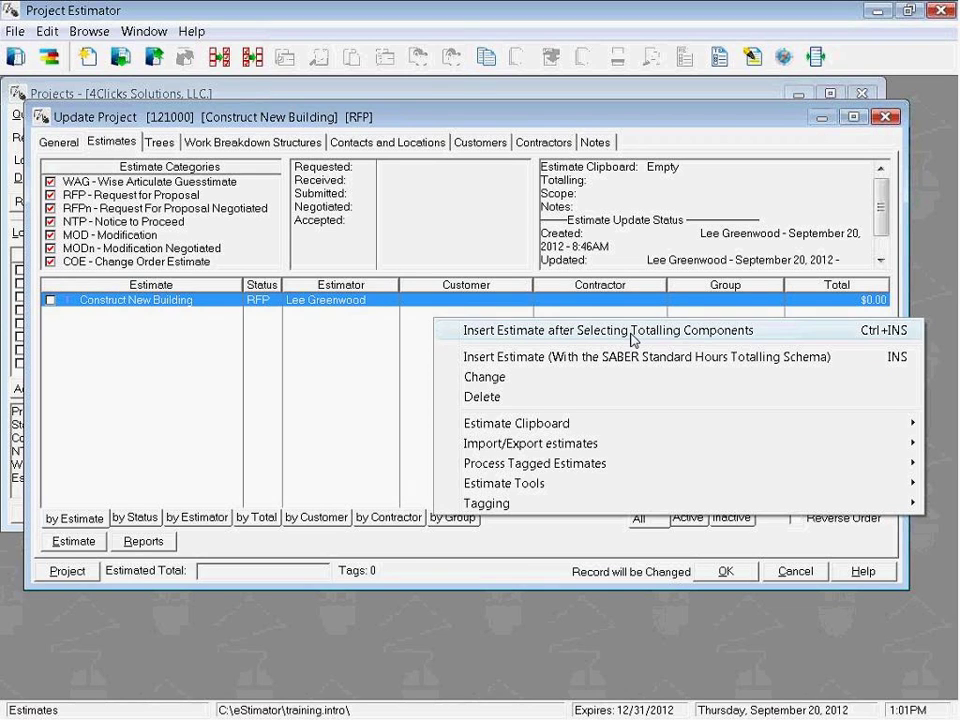
{"action": "left_click", "coordinate": [574, 331]}
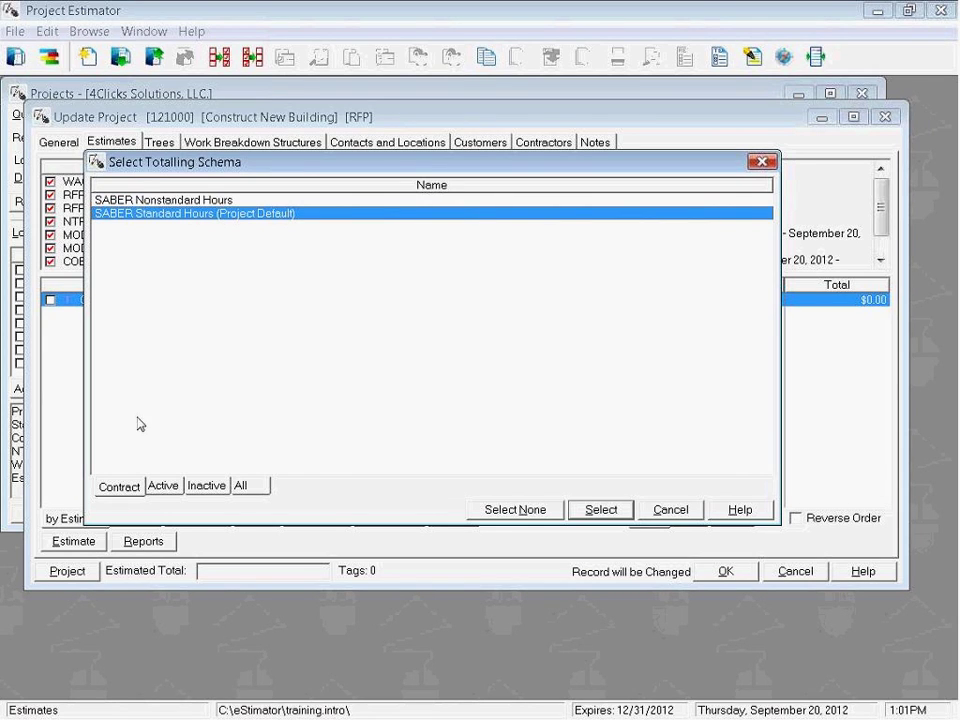
{"action": "left_click", "coordinate": [175, 497]}
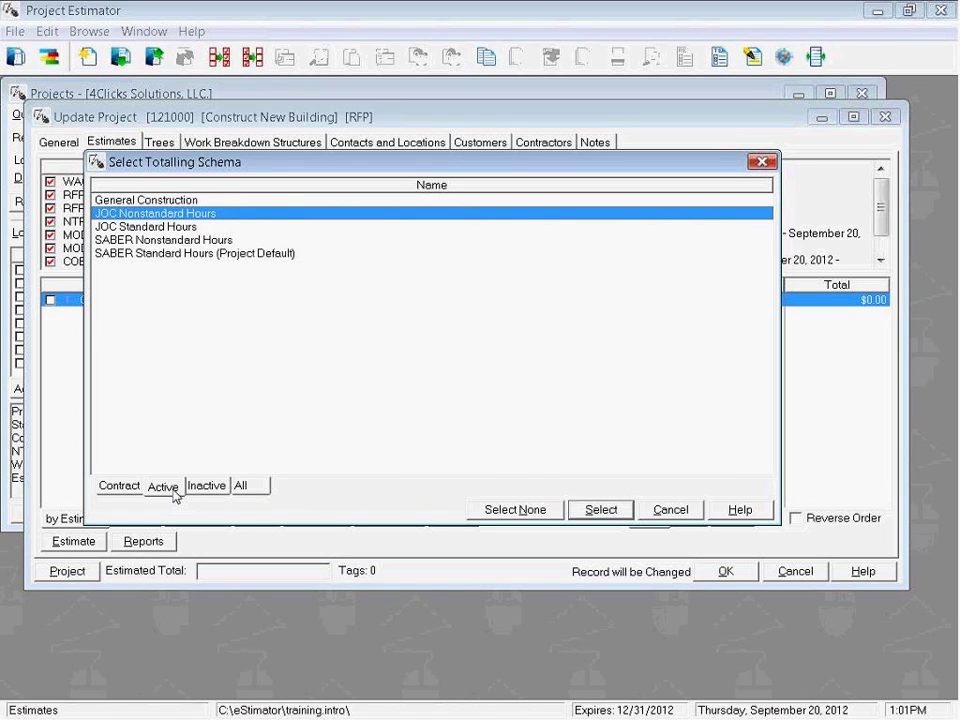
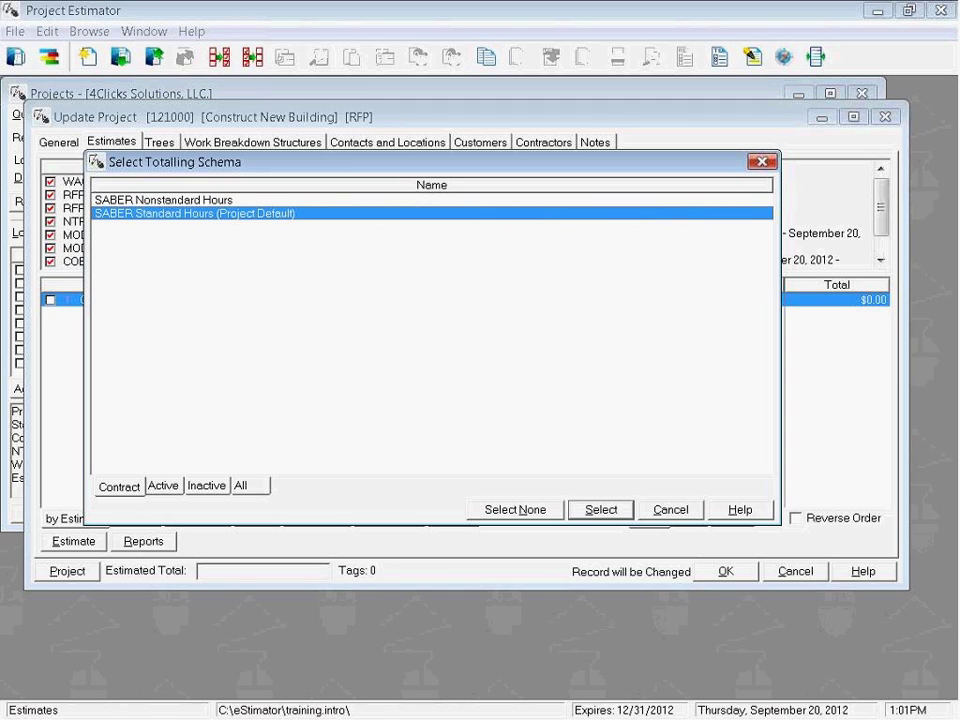
{"action": "left_click", "coordinate": [163, 202]}
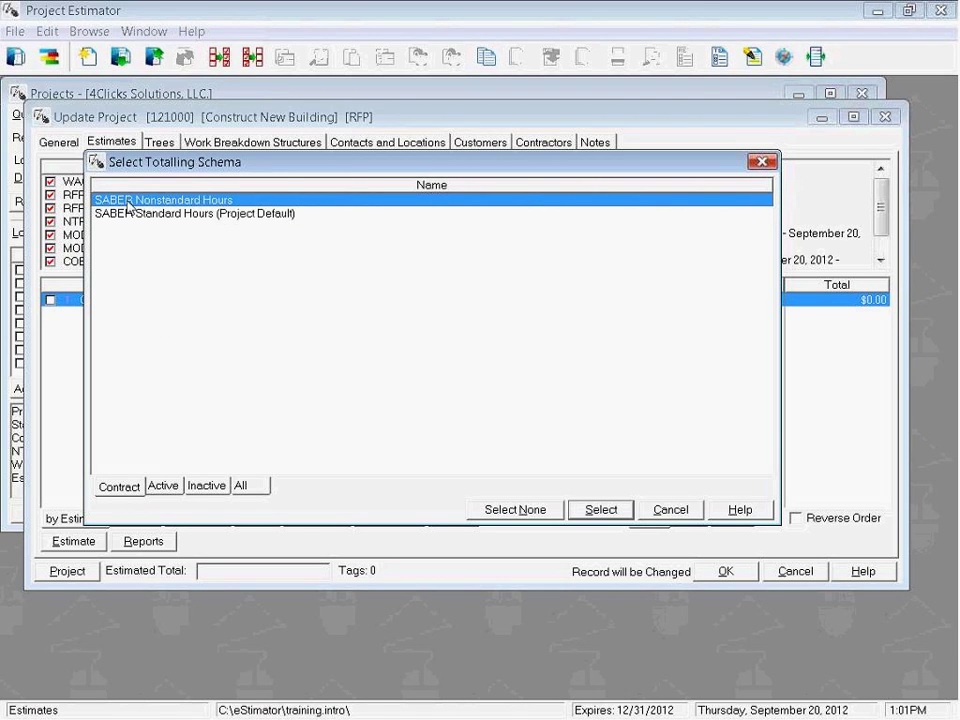
{"action": "right_click", "coordinate": [381, 207]}
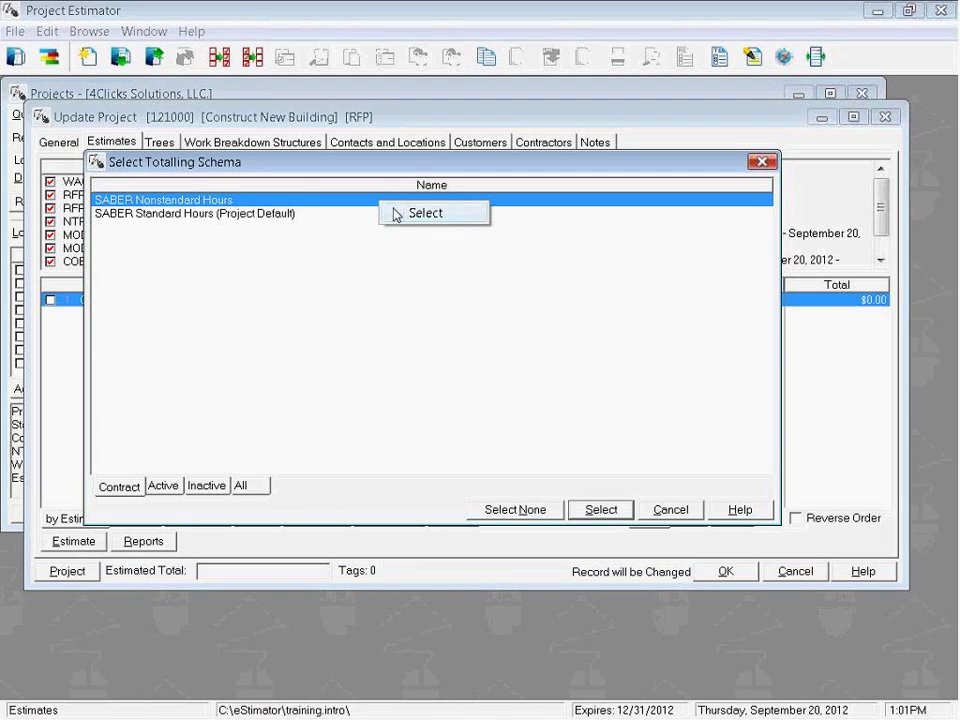
{"action": "left_click", "coordinate": [572, 486]}
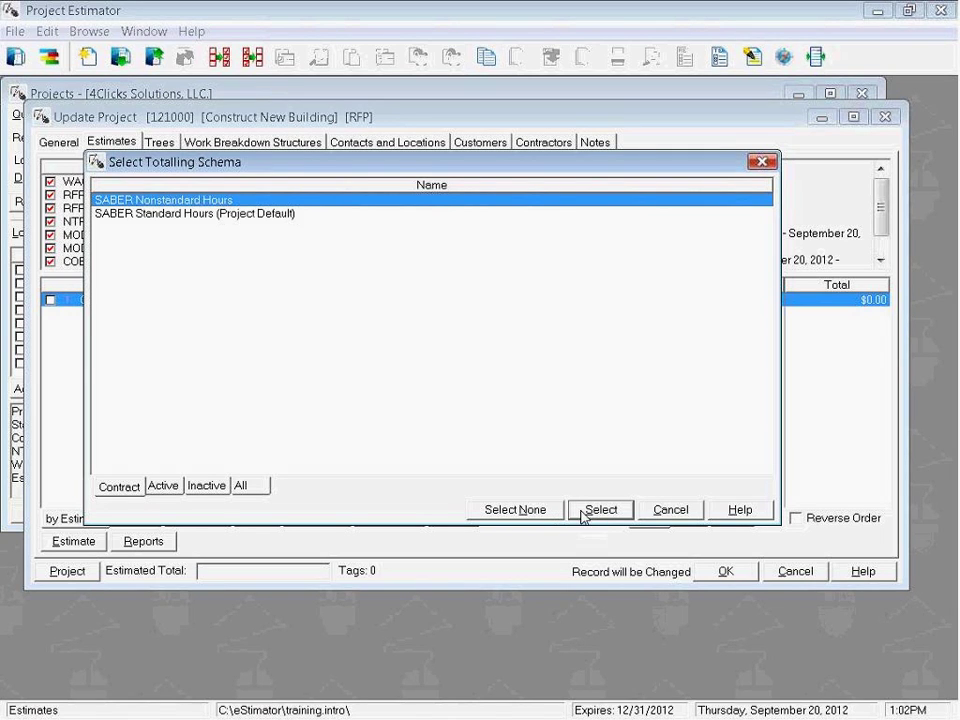
{"action": "left_click", "coordinate": [601, 510]}
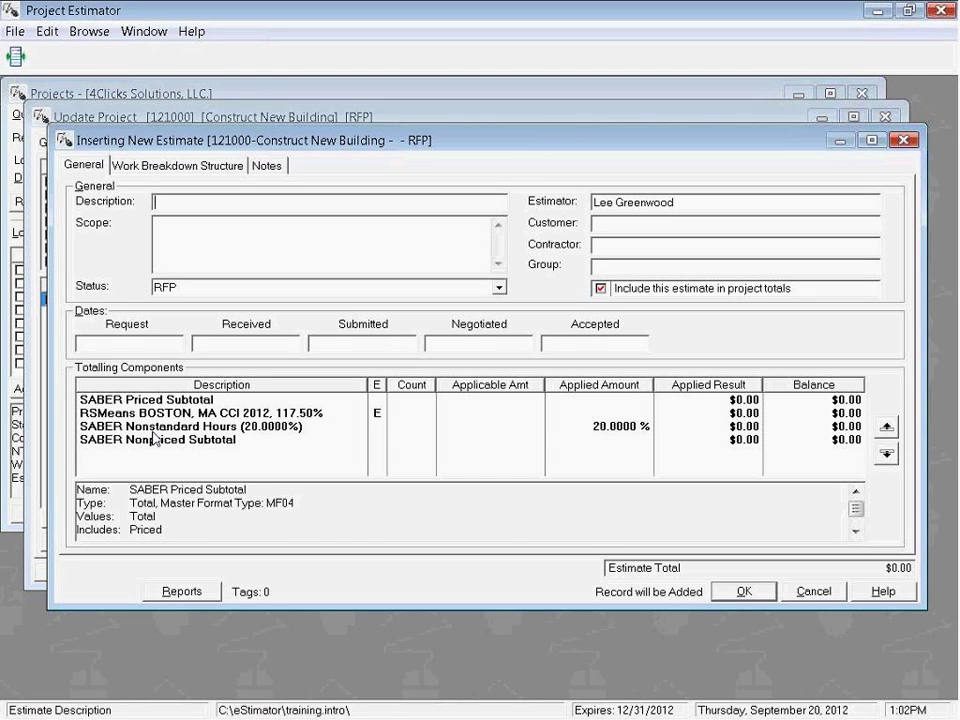
Step: Enter the description "01 General Requirements" for the new estimate and save it
{"action": "left_click", "coordinate": [268, 429]}
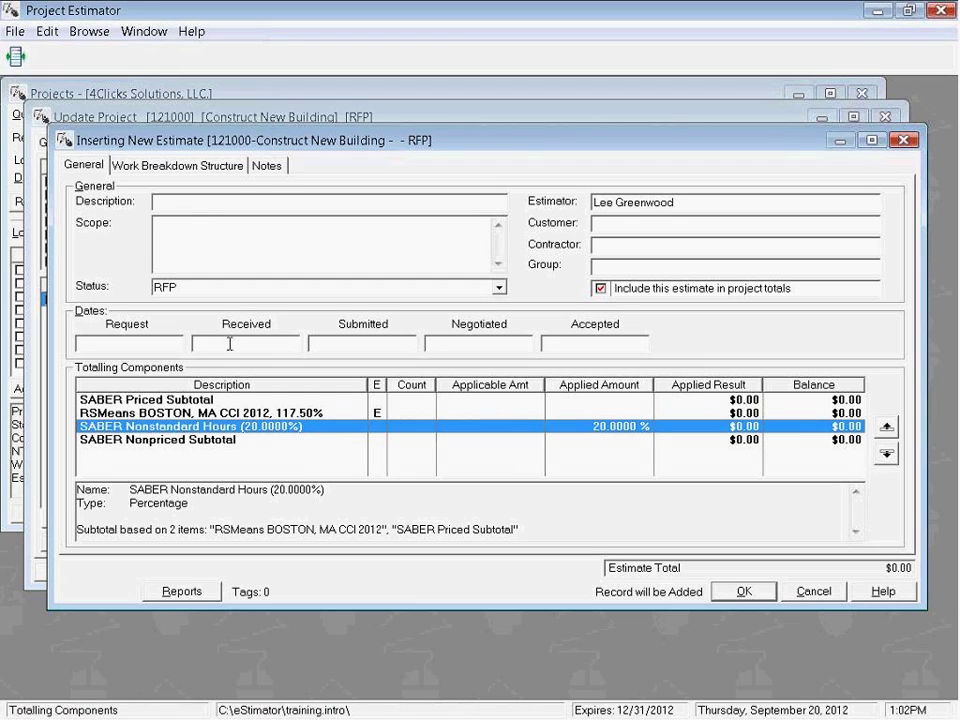
{"action": "left_click", "coordinate": [191, 203]}
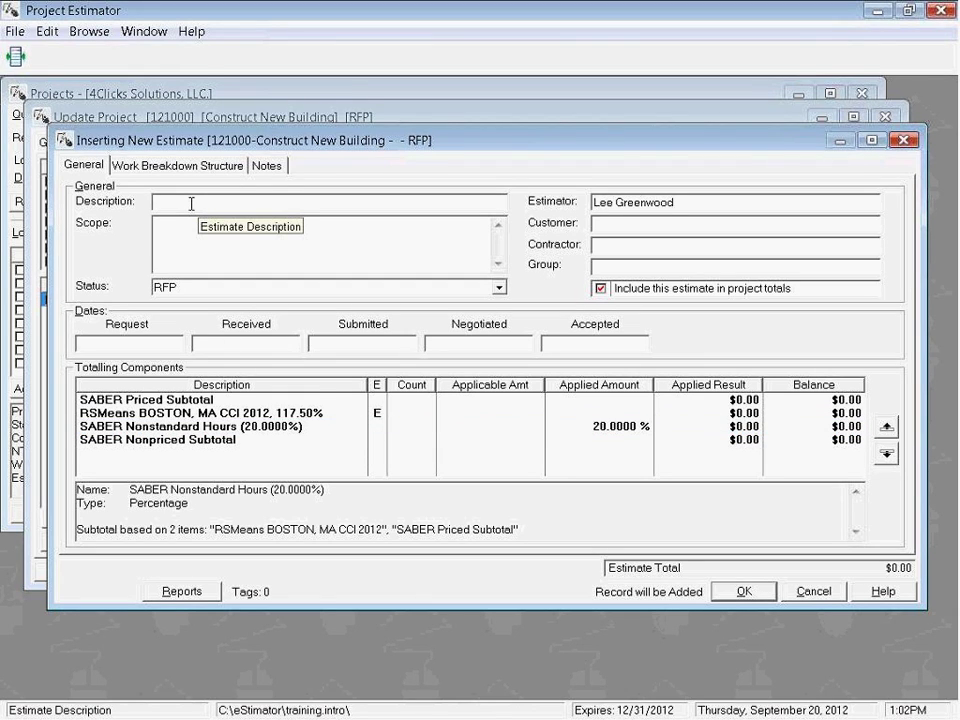
{"action": "type", "text": "01 General Requirements"}
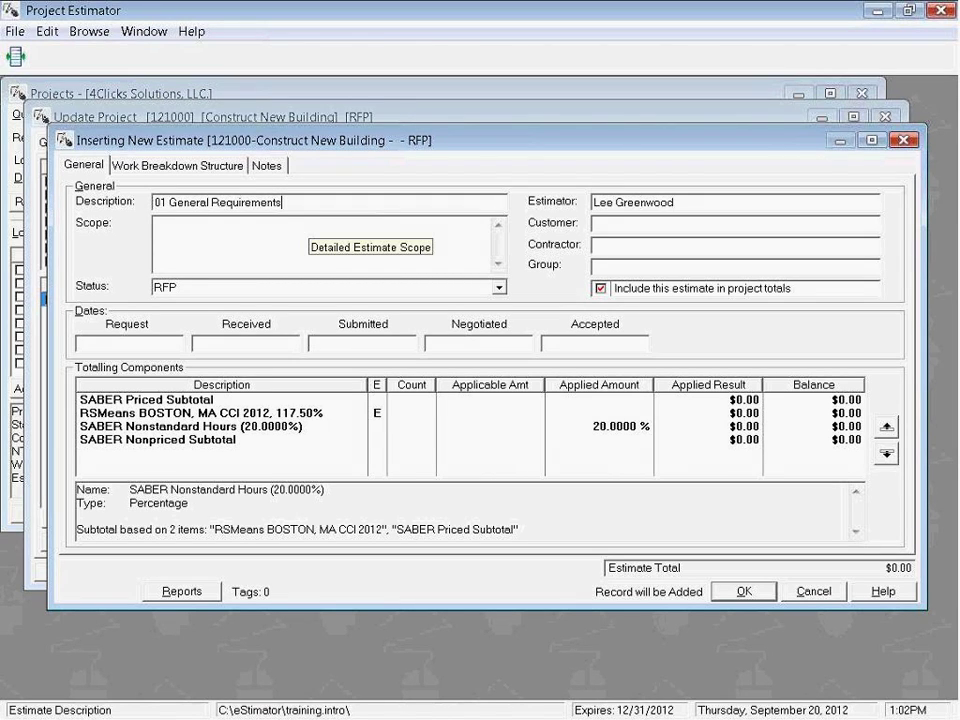
{"action": "left_click", "coordinate": [760, 594]}
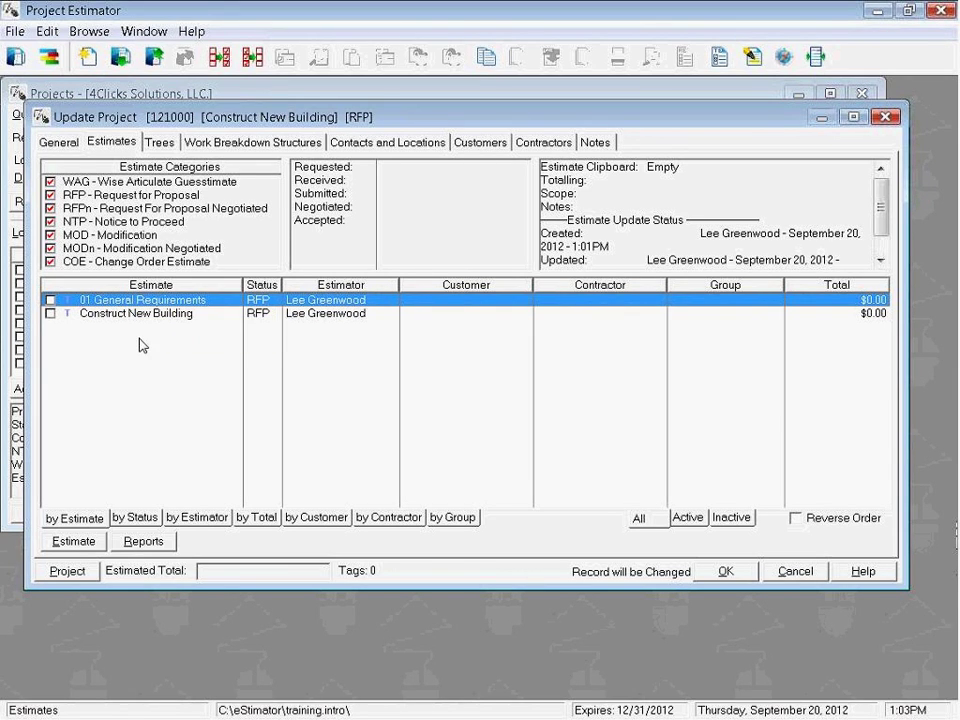
Step: Add another estimate with the default SABER Standard Hours totalling schema, described as "03 Concrete", and save it
{"action": "right_click", "coordinate": [427, 316]}
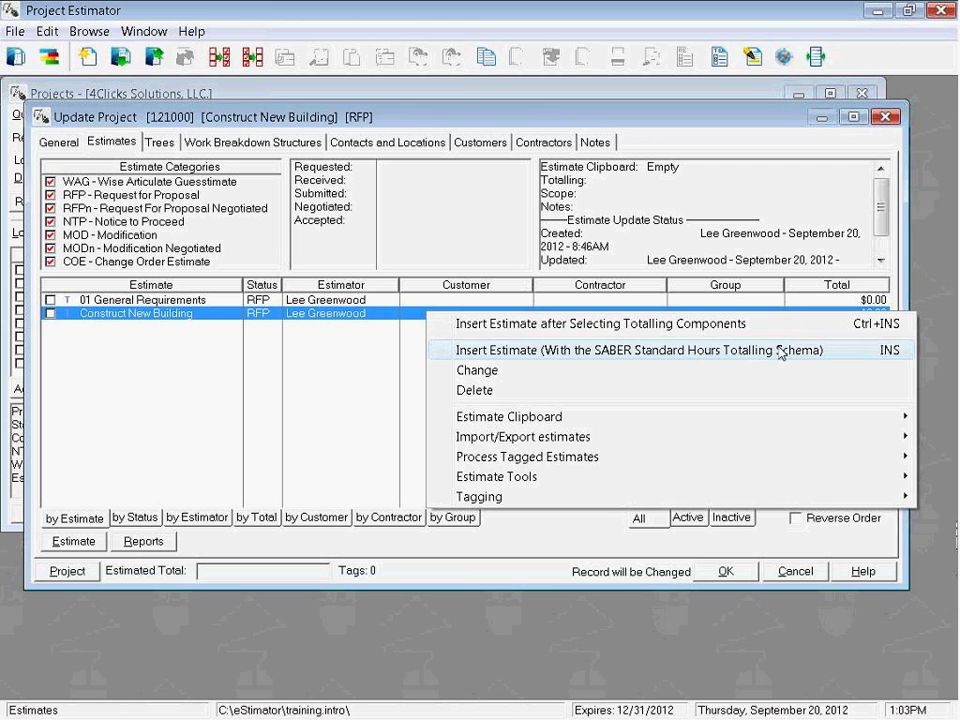
{"action": "left_click", "coordinate": [622, 351]}
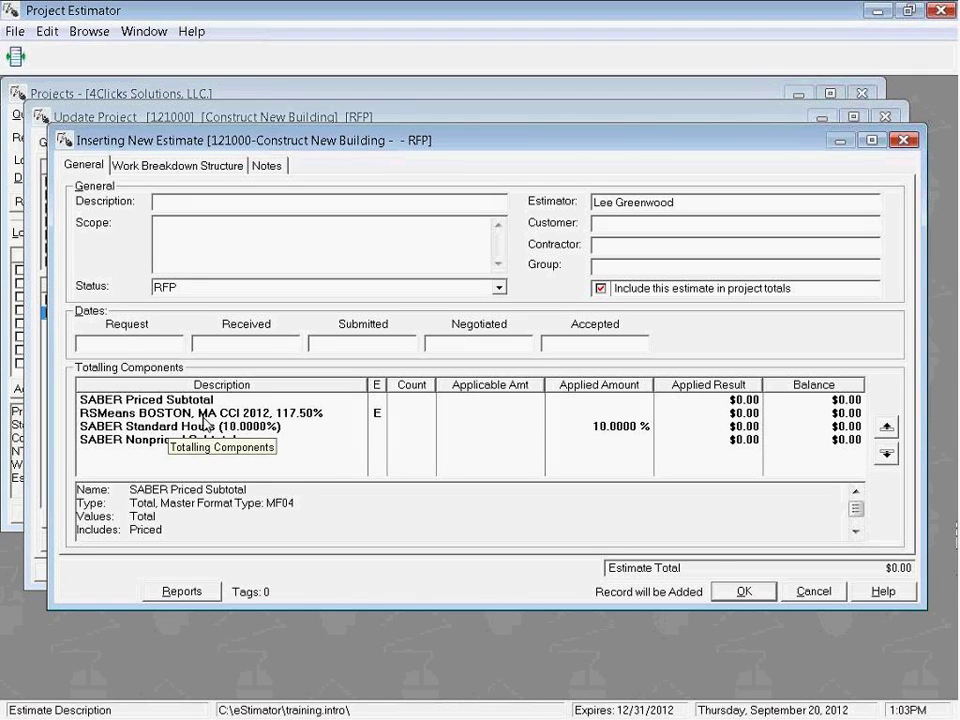
{"action": "left_click", "coordinate": [172, 427]}
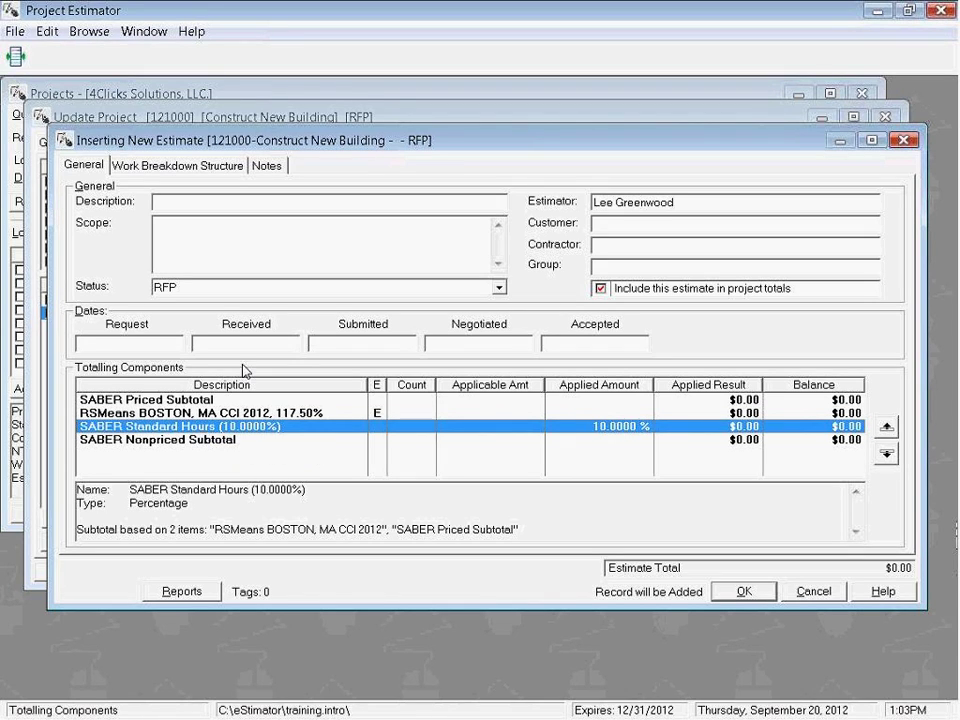
{"action": "left_click", "coordinate": [256, 203]}
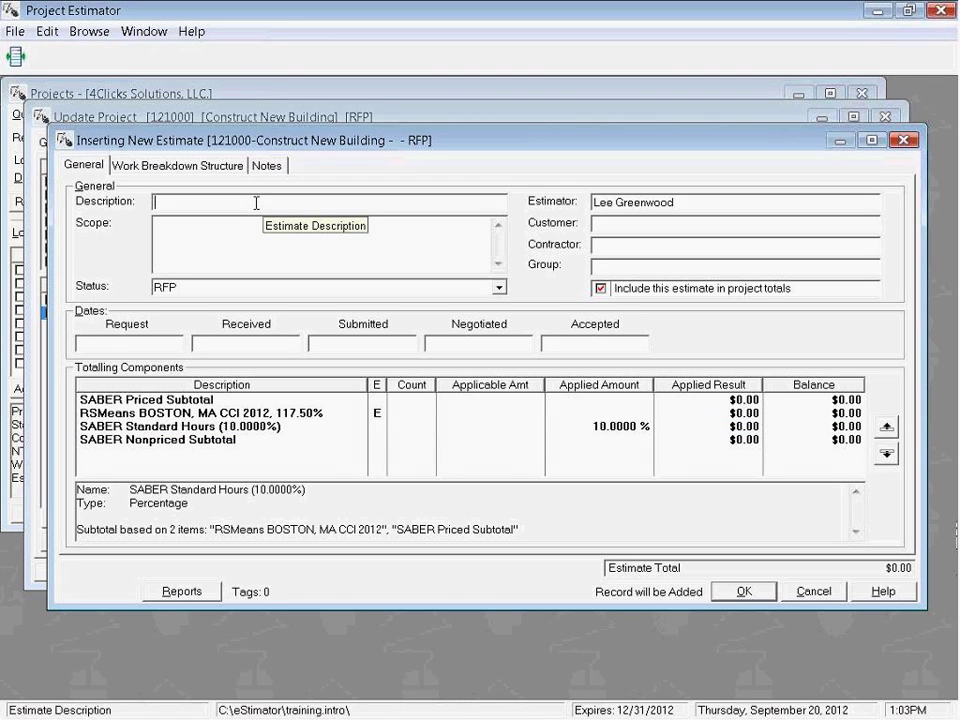
{"action": "type", "text": "03 C"}
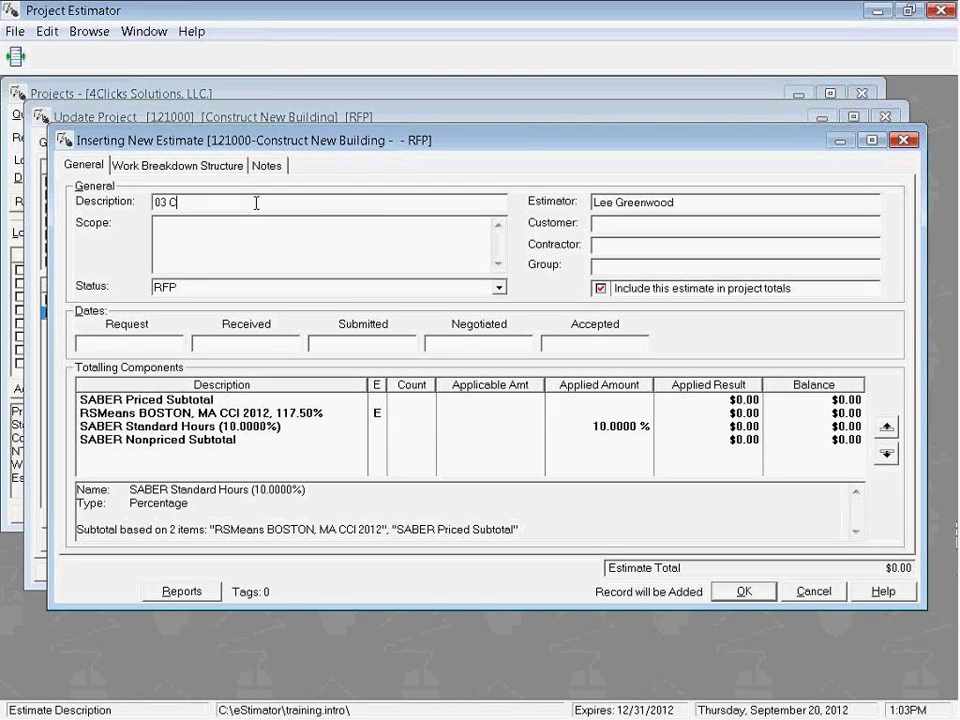
{"action": "type", "text": "oncrete"}
{"action": "left_click", "coordinate": [745, 592]}
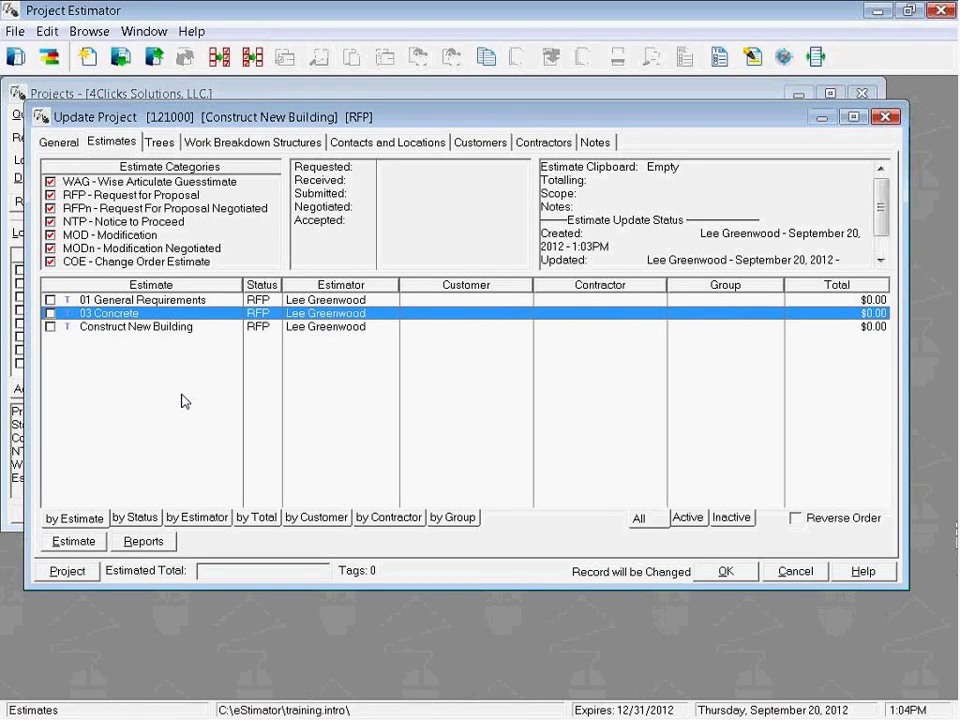
Step: Rename the existing Construct New Building estimate as "09 Finishes" and save the change
{"action": "left_click", "coordinate": [227, 330]}
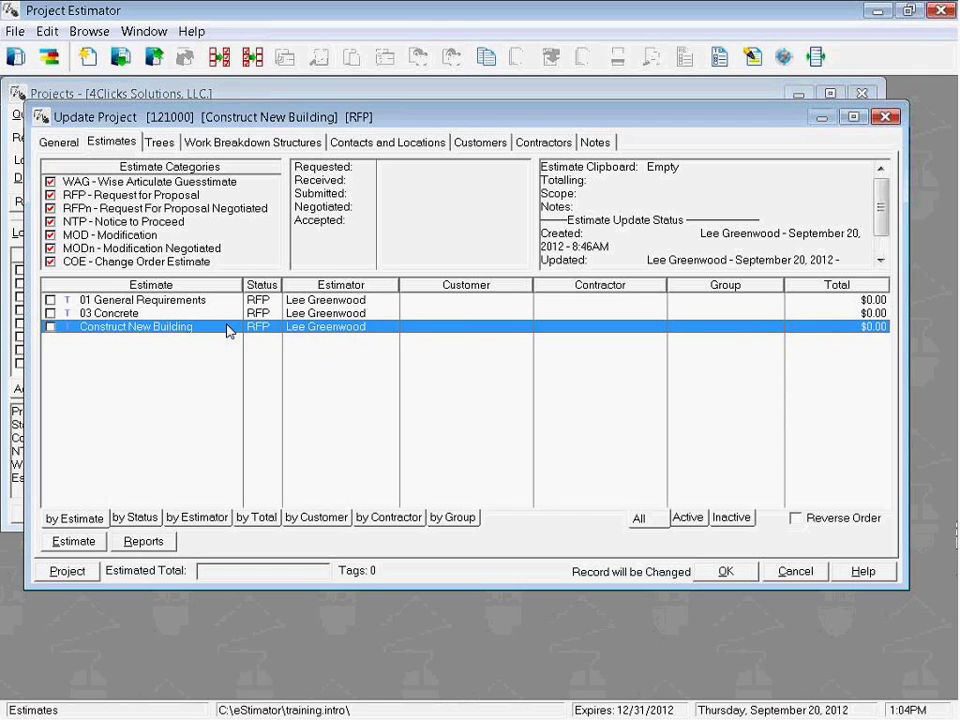
{"action": "right_click", "coordinate": [227, 330]}
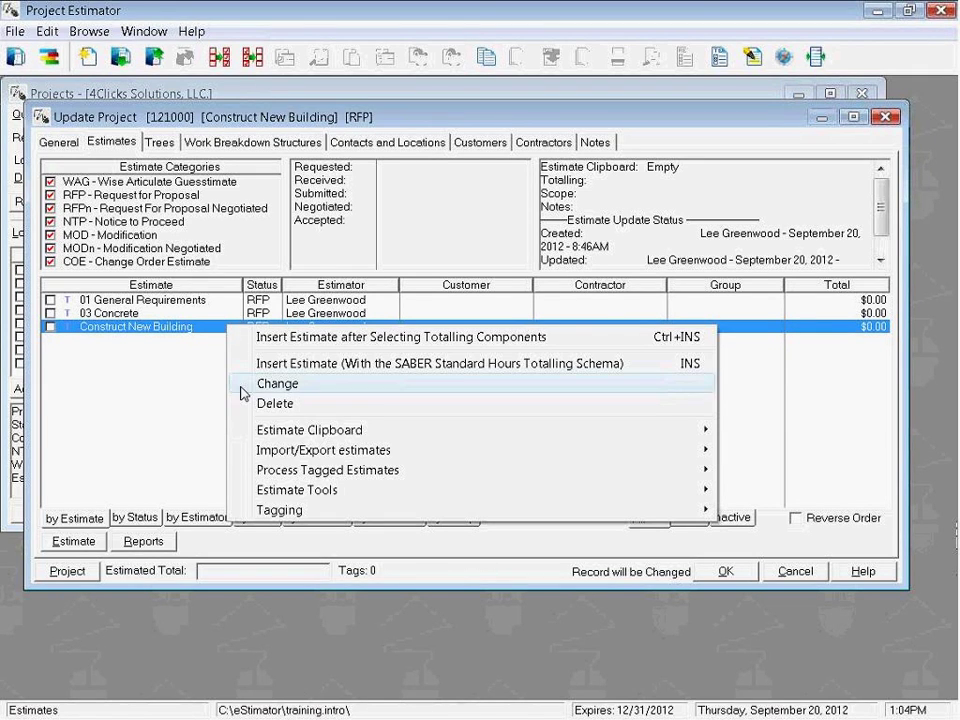
{"action": "left_click", "coordinate": [352, 393]}
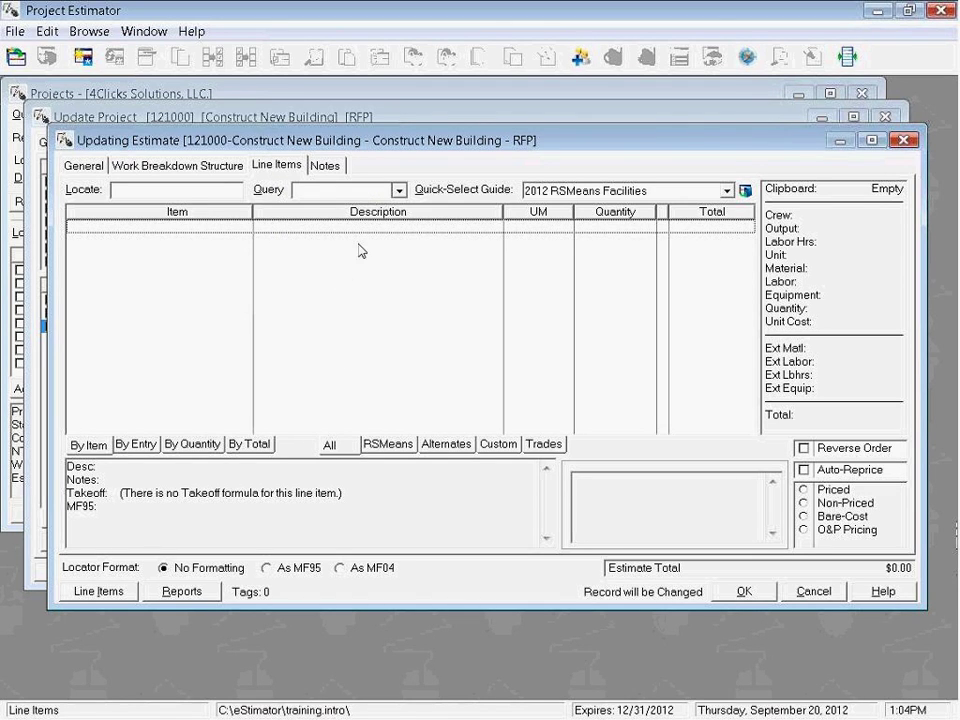
{"action": "left_click", "coordinate": [71, 174]}
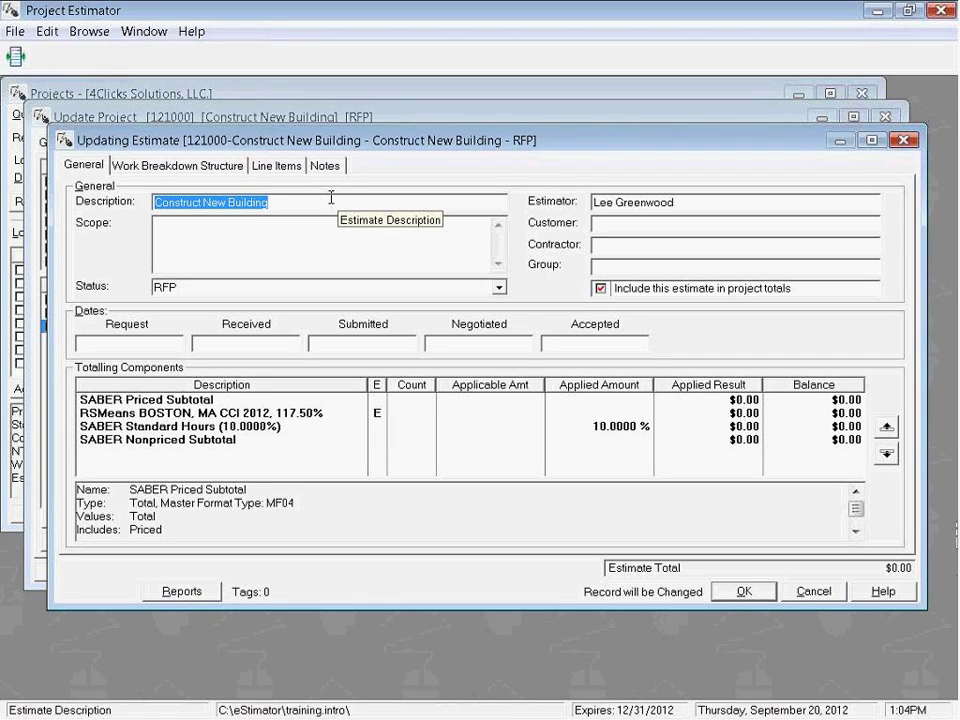
{"action": "type", "text": "09 Finishes"}
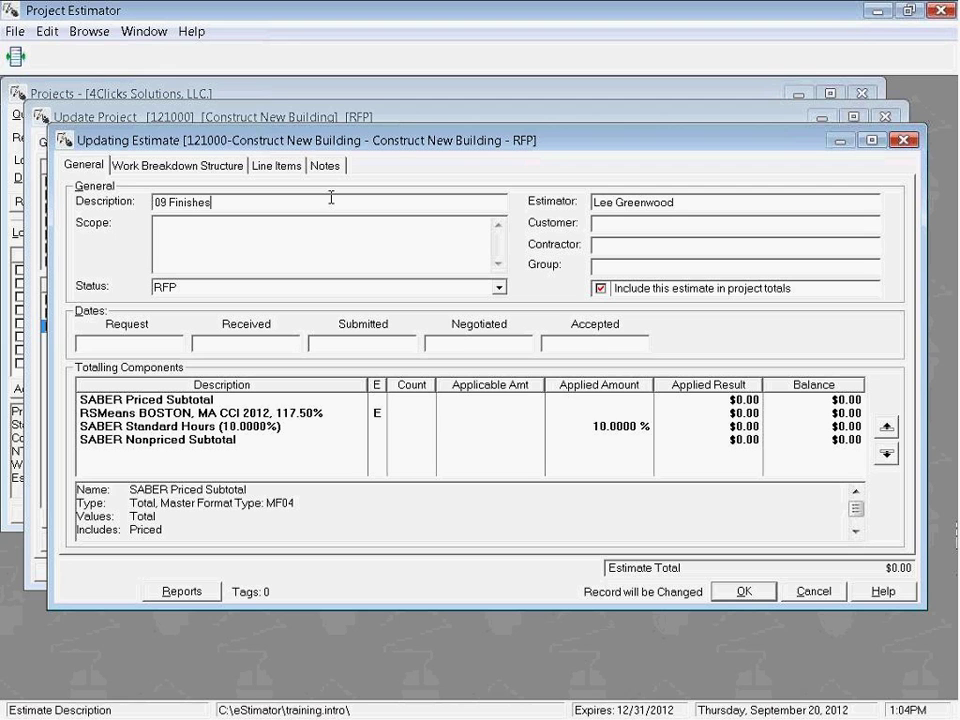
{"action": "left_click", "coordinate": [741, 591]}
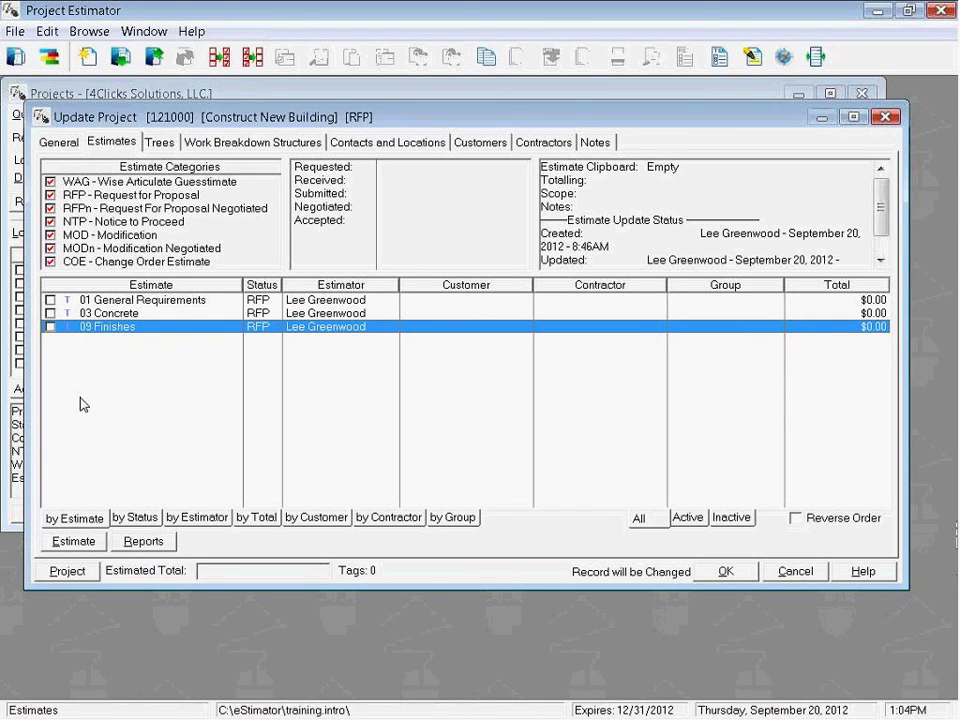
{"action": "key", "text": "alt+Tab"}
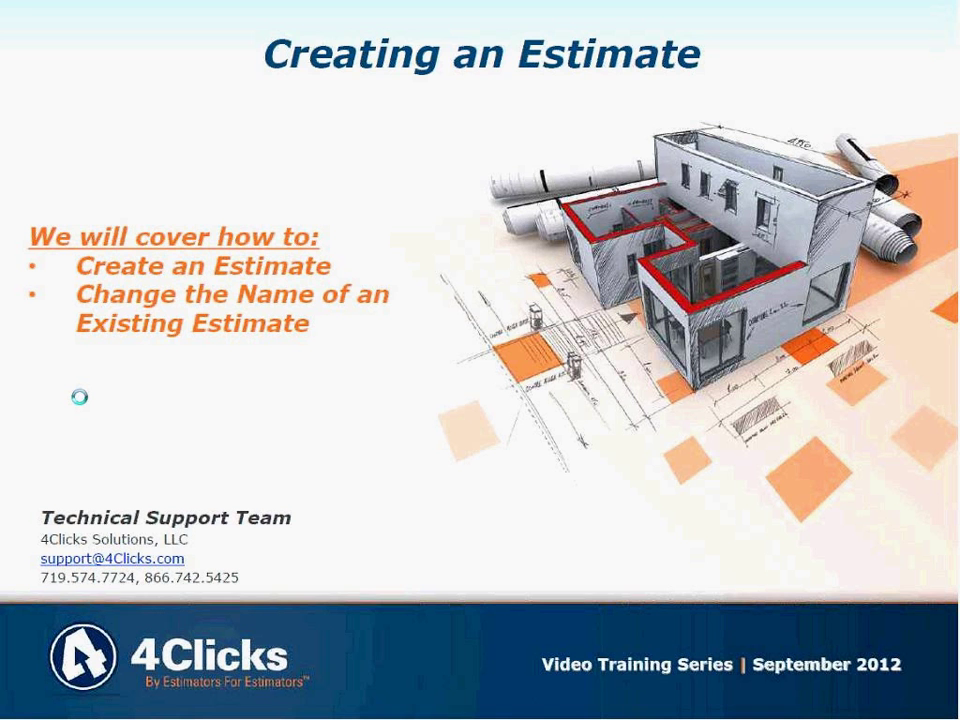